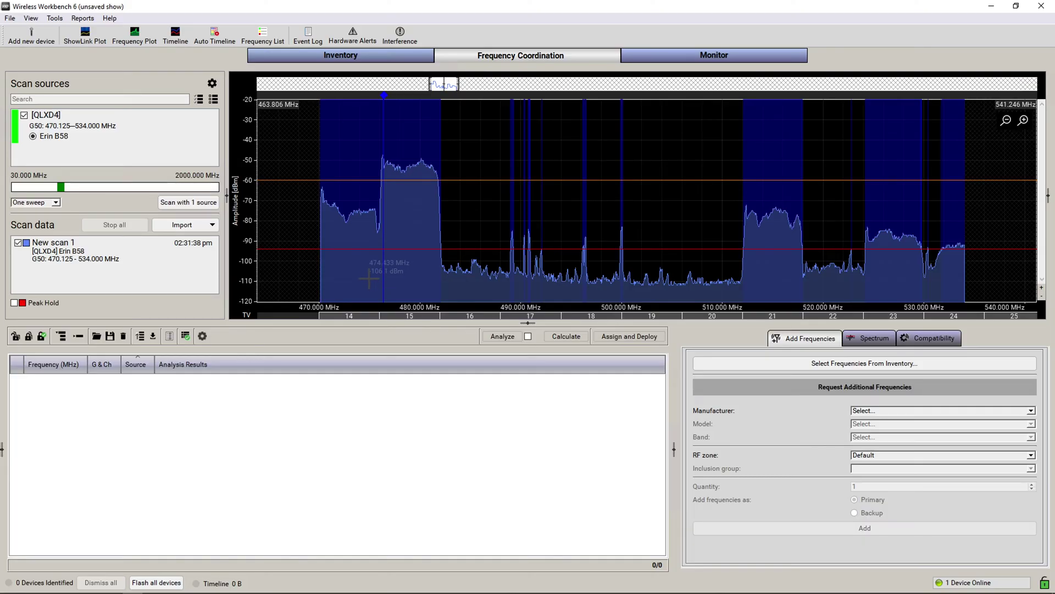
Step: Export the current 470–534 MHz RF Explorer sweep as a single-sweep CSV on the Desktop
key(alt+Tab)
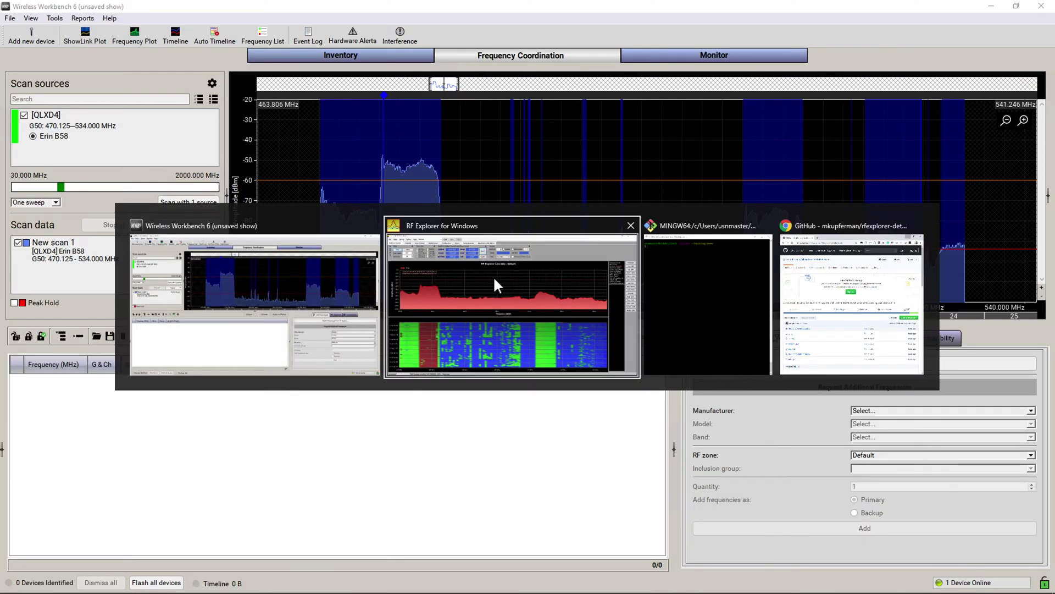
click(493, 276)
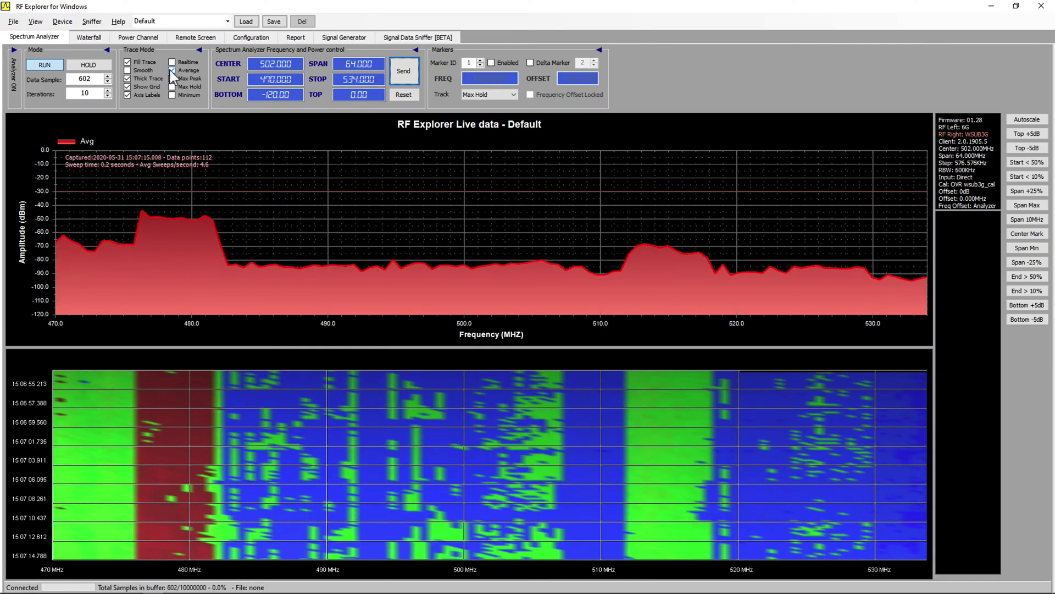
click(13, 23)
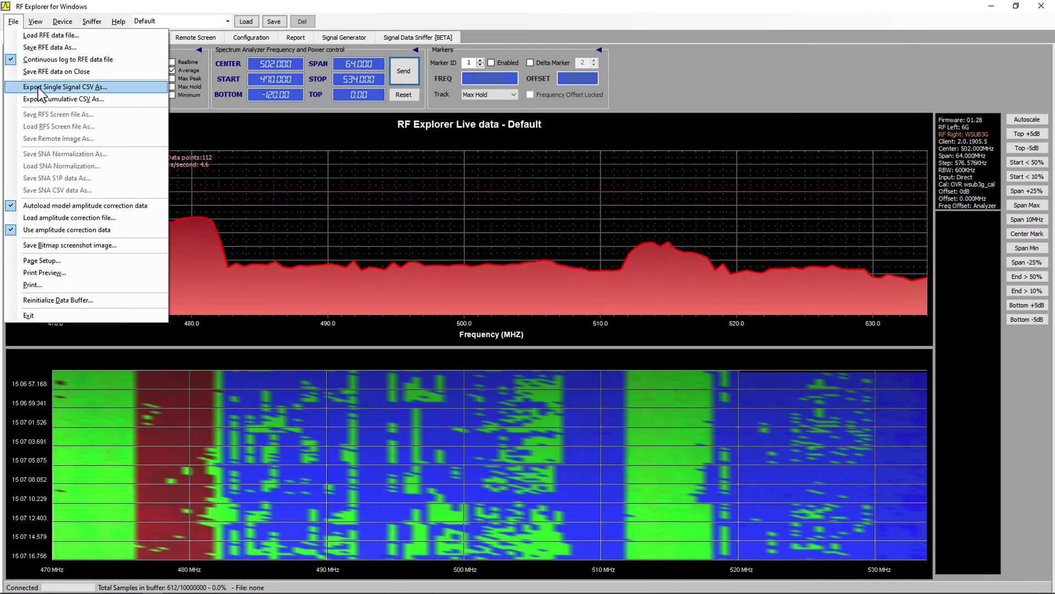
click(500, 187)
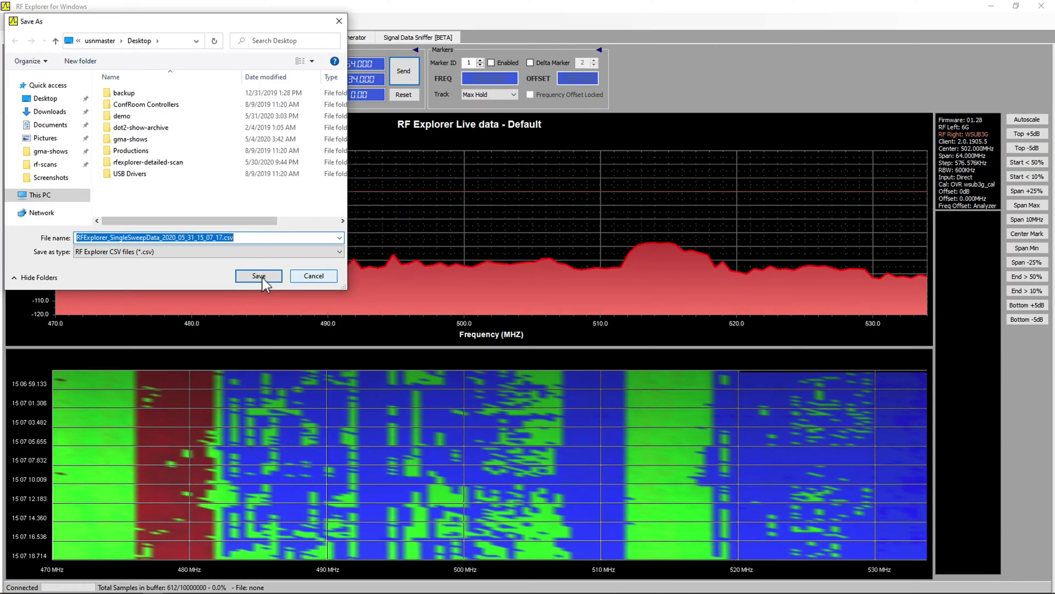
click(256, 273)
key(alt+Tab)
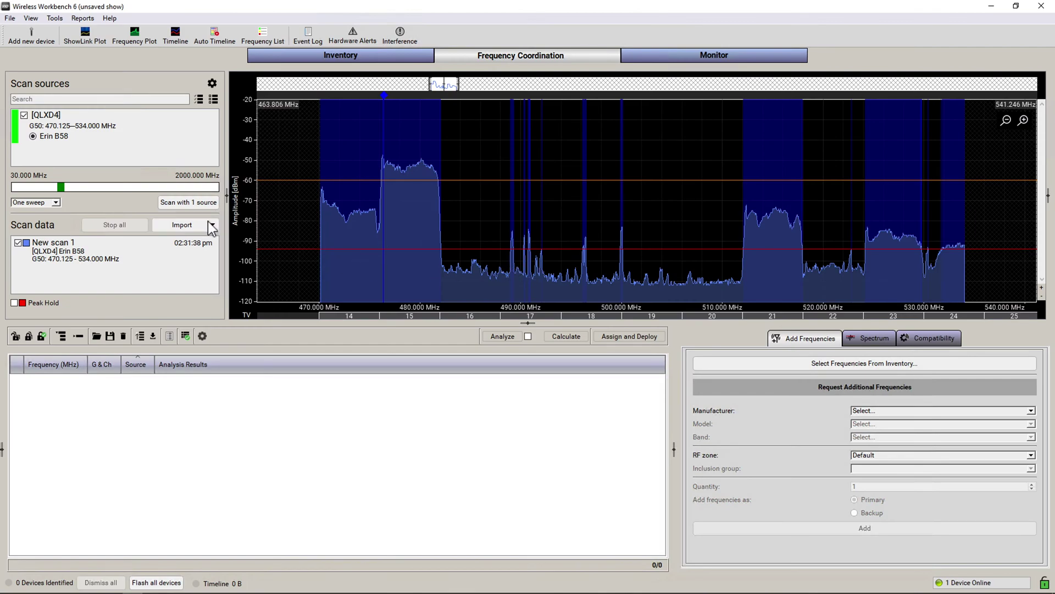
Step: Import the Desktop RFExplorer_SingleSweepData CSV as scan data over New scan 1
click(200, 224)
click(198, 238)
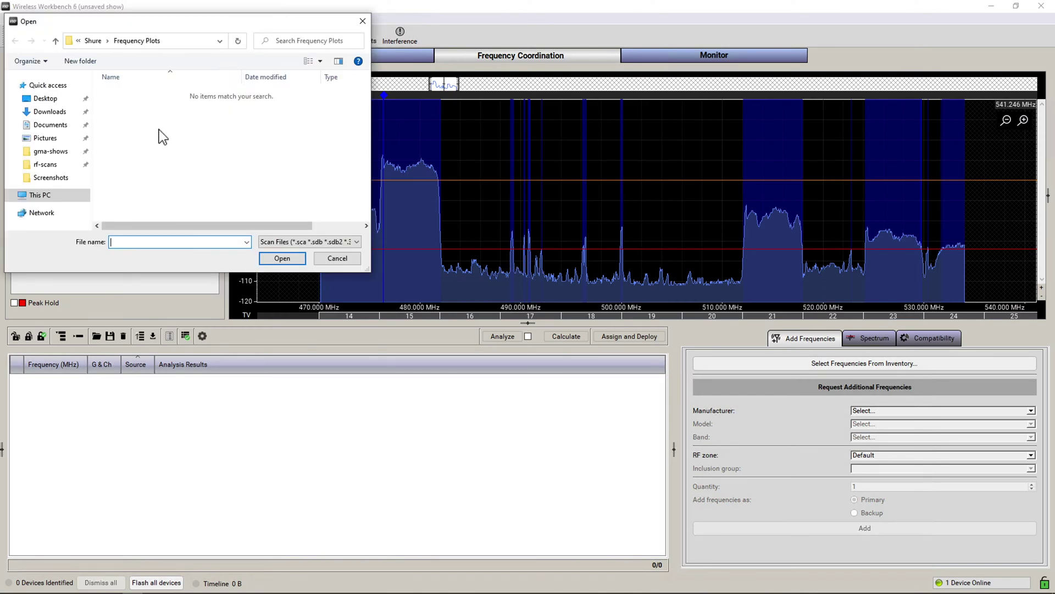
click(46, 99)
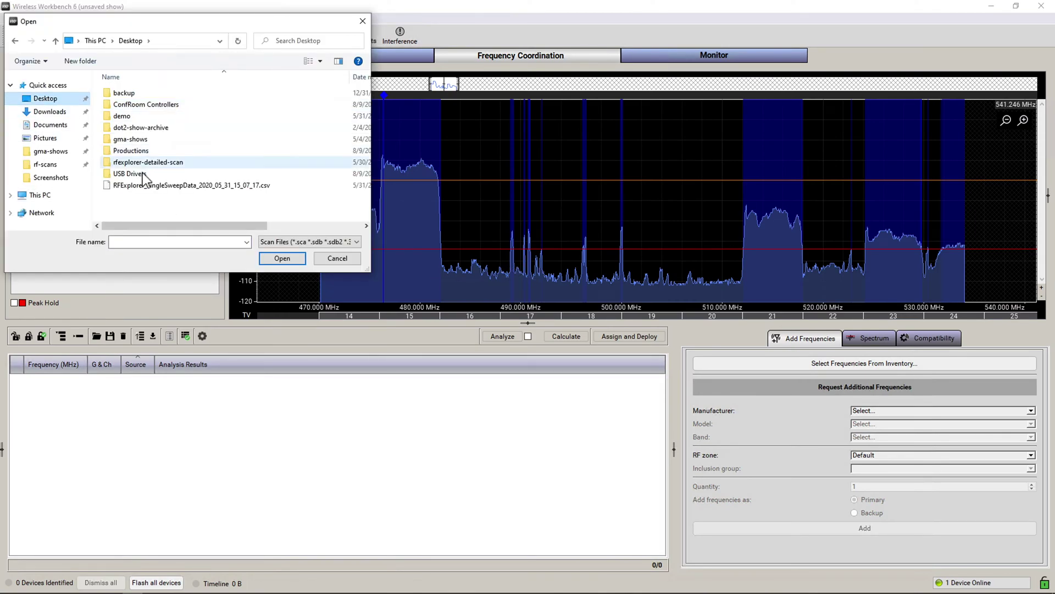
double_click(140, 184)
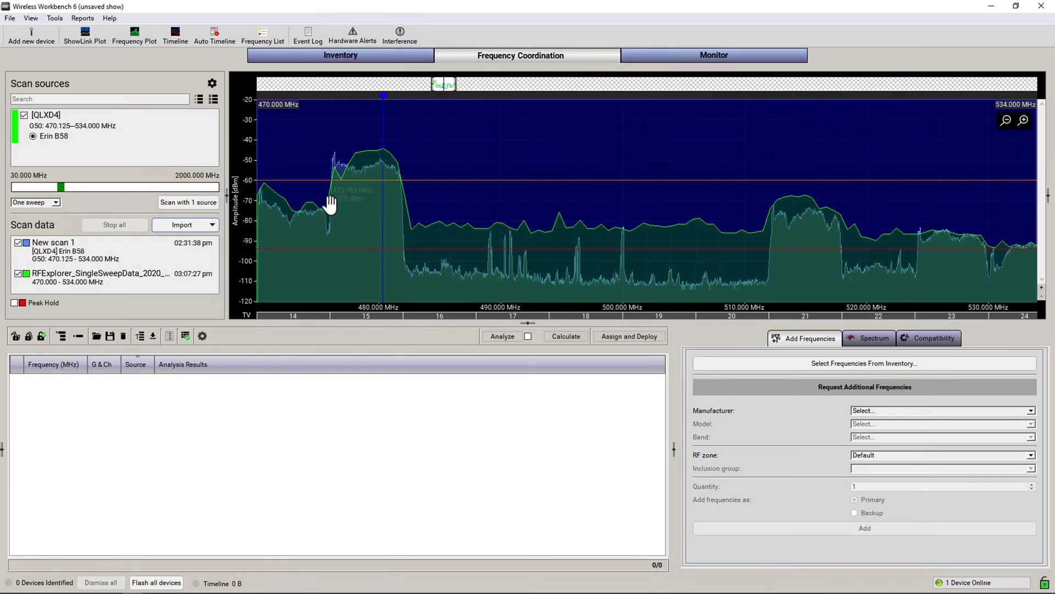
Step: Zoom the spectrum to about 475.247–481.002 MHz to compare the RF Explorer and Shure traces
scroll(329, 203, up, 5)
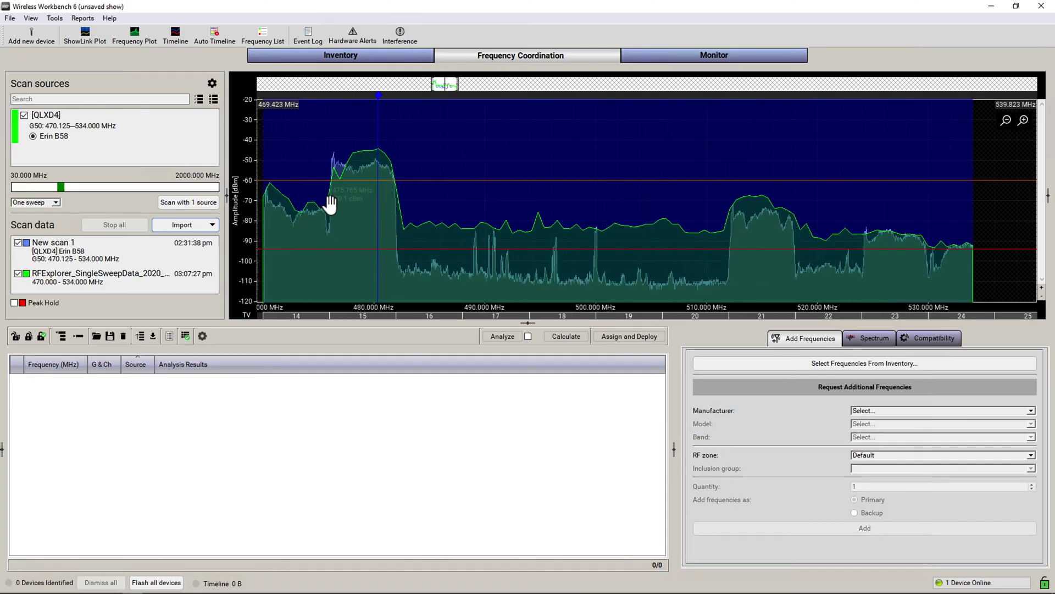
scroll(330, 203, up, 1)
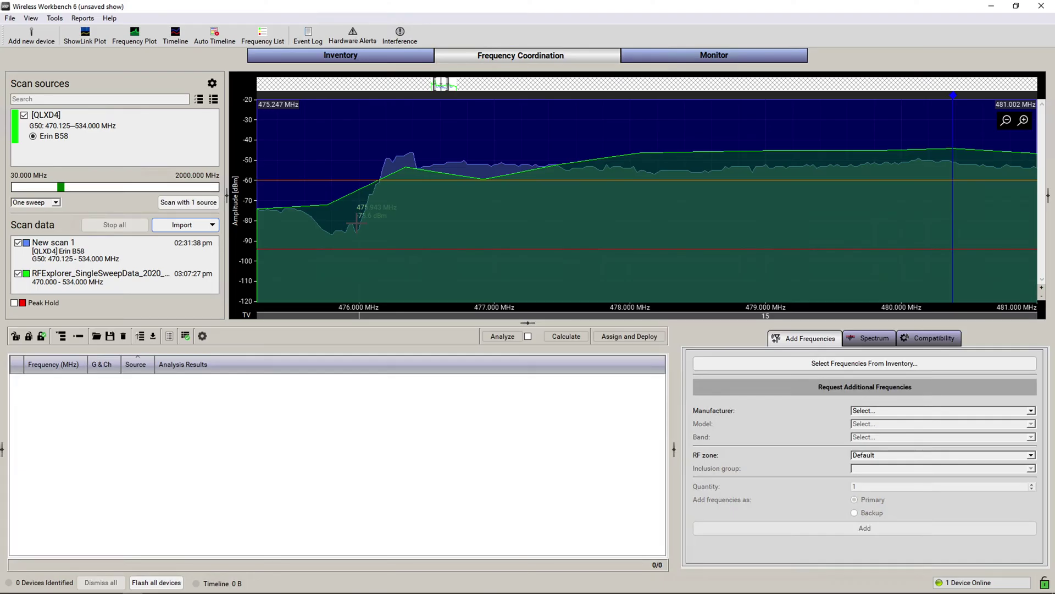
Step: Copy the rfexplorer-detailed-scan HTTPS clone URL from GitHub, with Git Bash open alongside
key(alt+Tab)
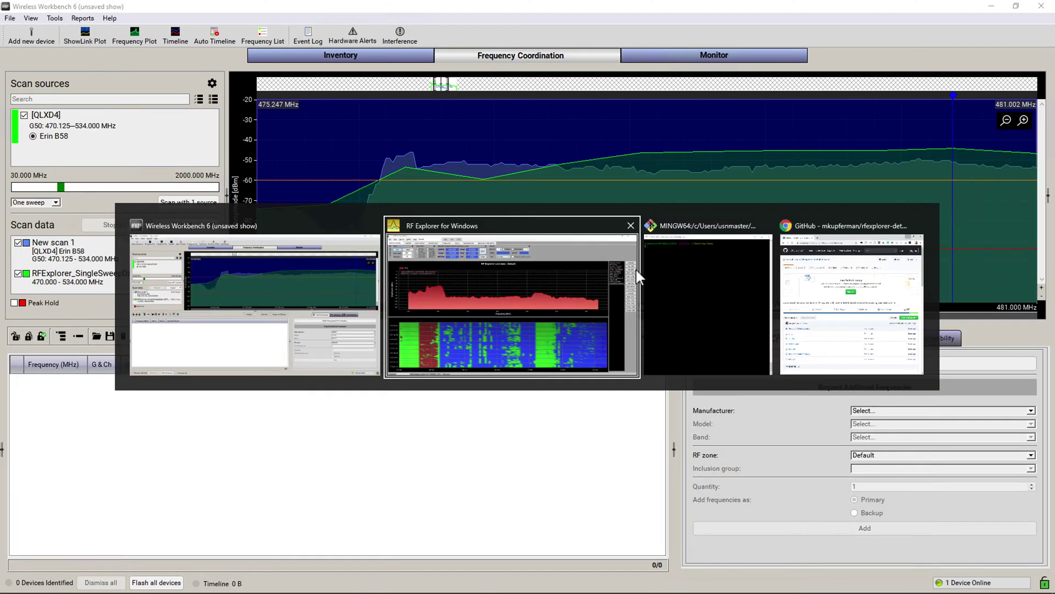
click(685, 276)
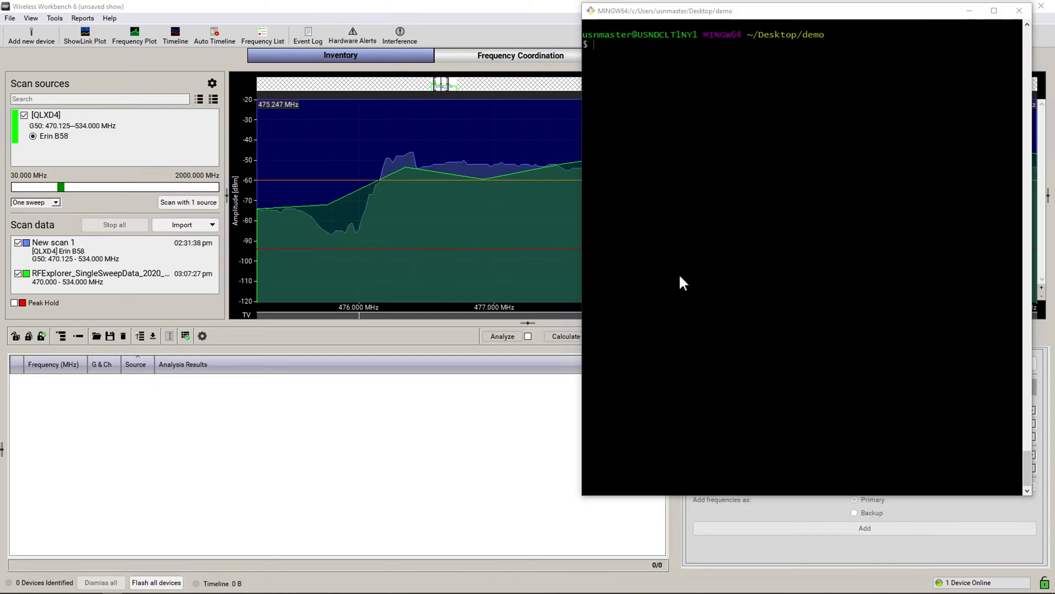
key(alt+Tab)
click(822, 272)
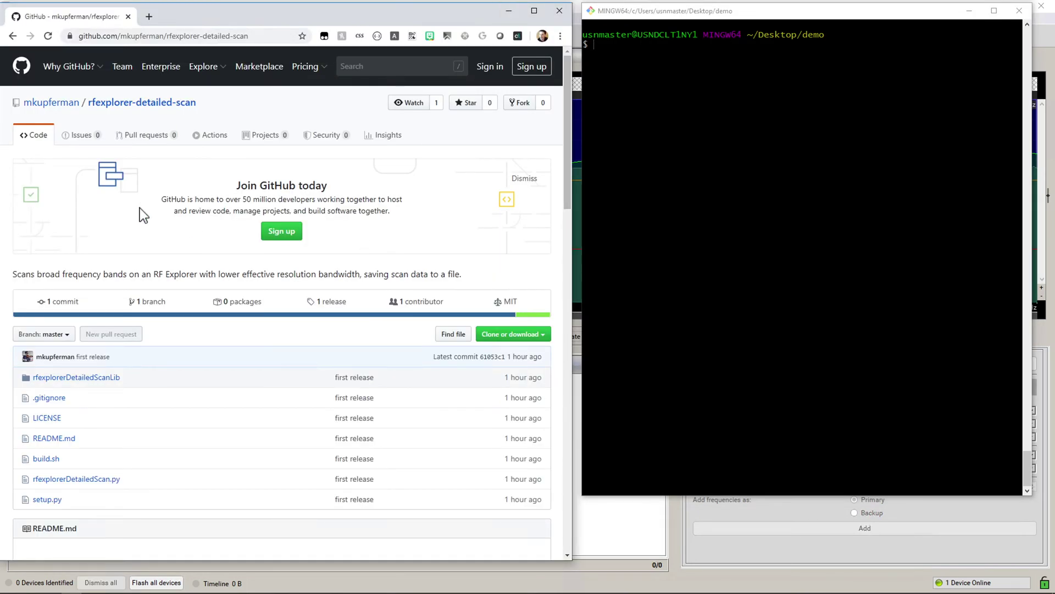
click(513, 335)
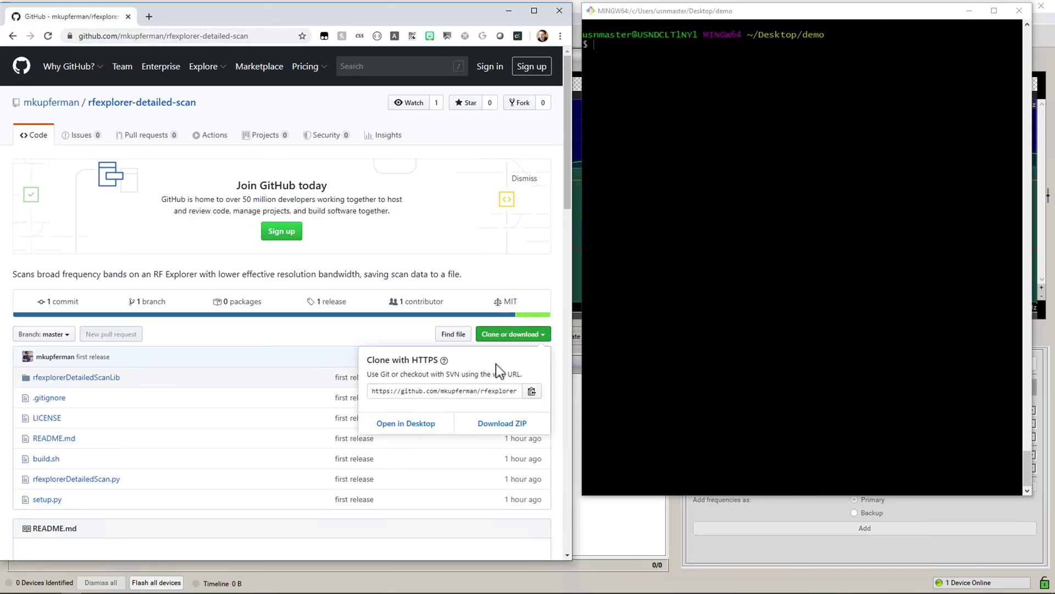
click(532, 392)
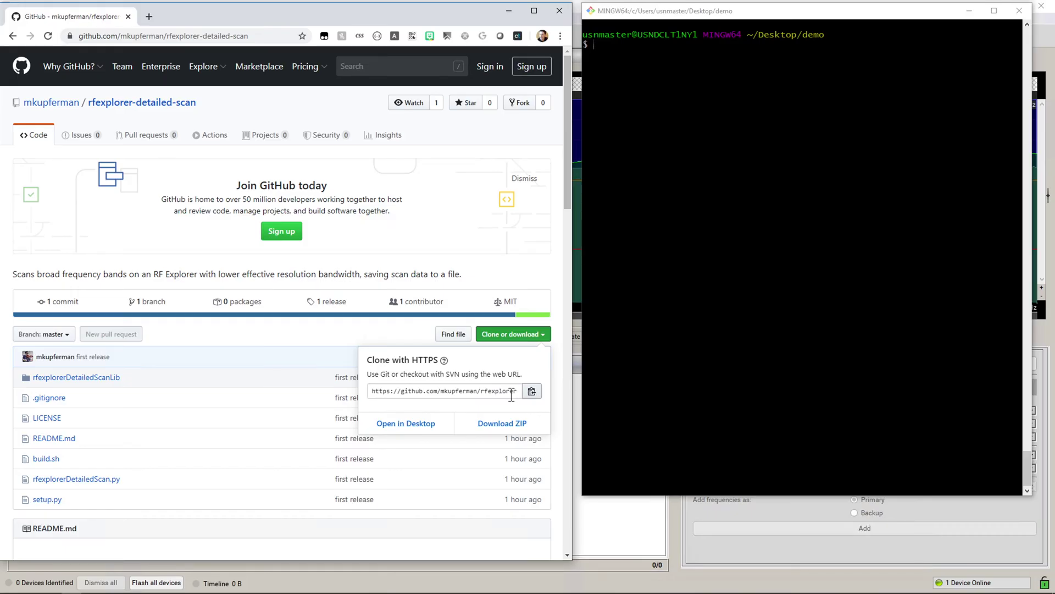
Step: Clone the rfexplorer-detailed-scan repository into Desktop/demo using git clone with the pasted URL
click(690, 215)
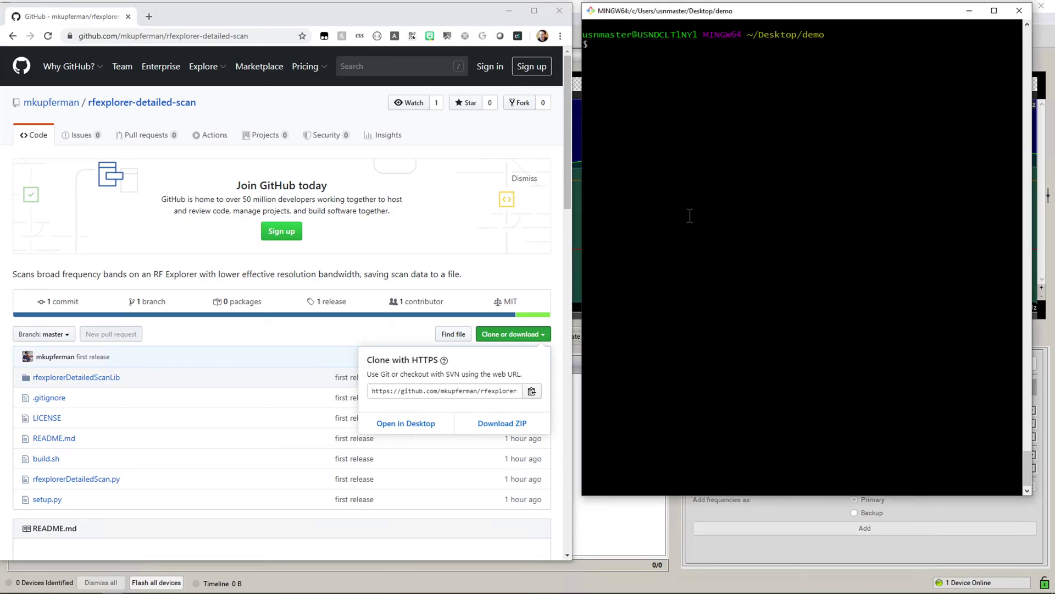
text(git clone)
right_click(688, 116)
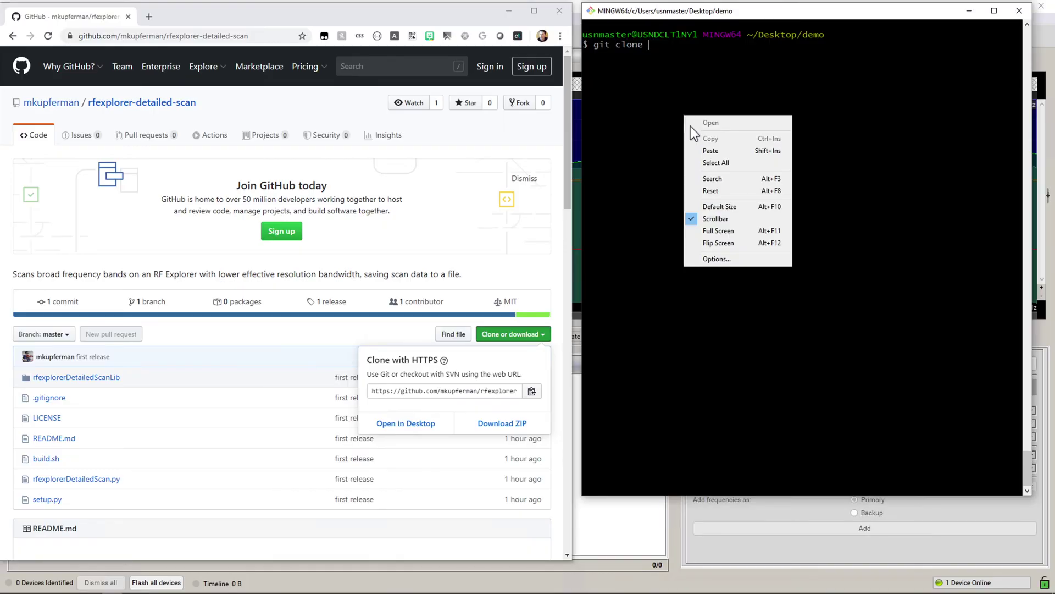
click(715, 154)
key(Return)
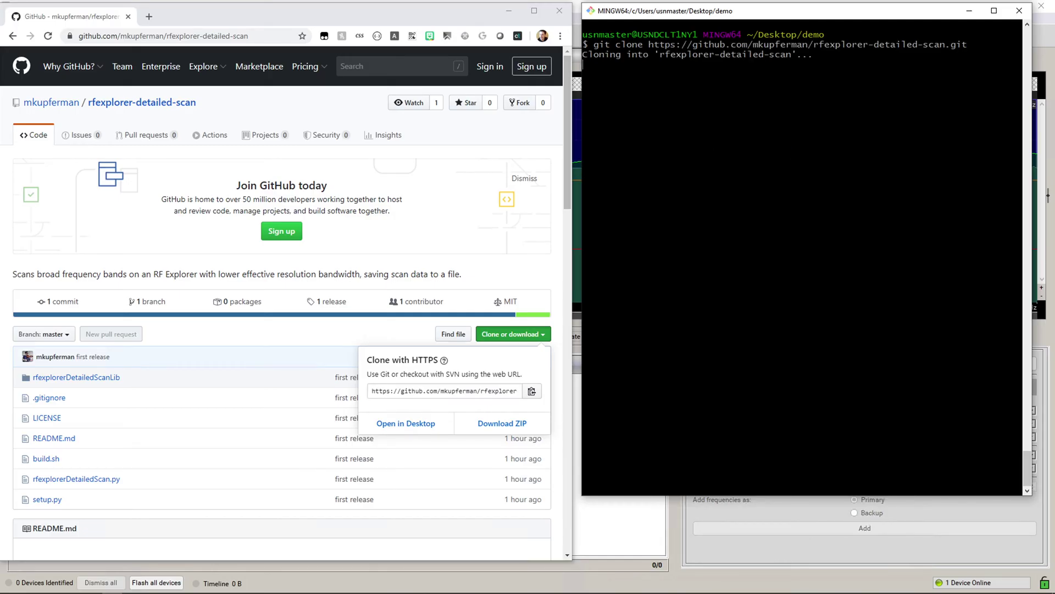
Step: Enter rfexplorer-detailed-scan, list its files, and run ./build.sh to build the venv
text(cd rf)
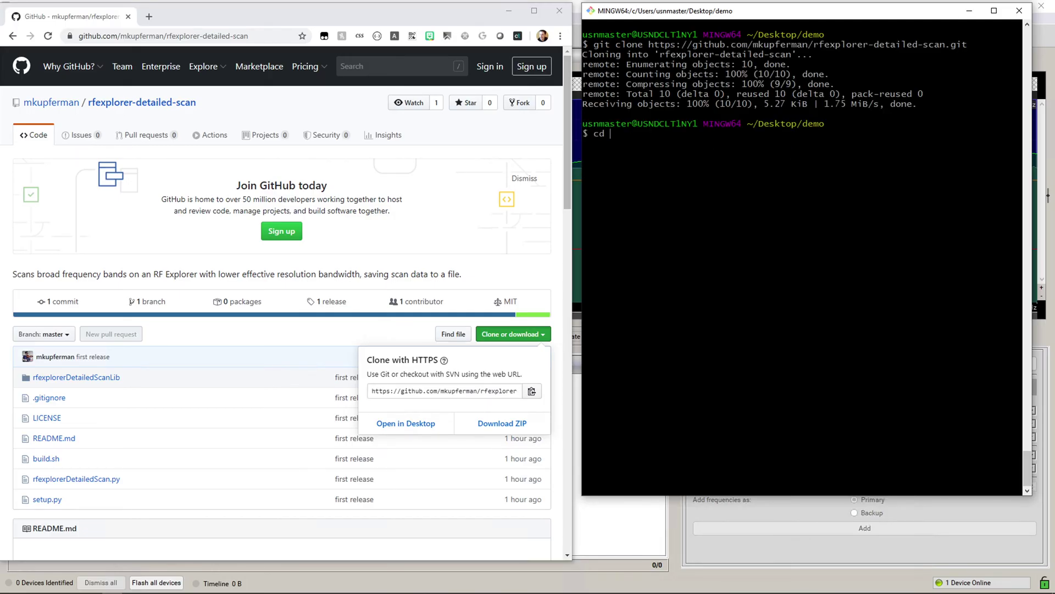
key(Tab)
key(Return)
text(ls)
key(Return)
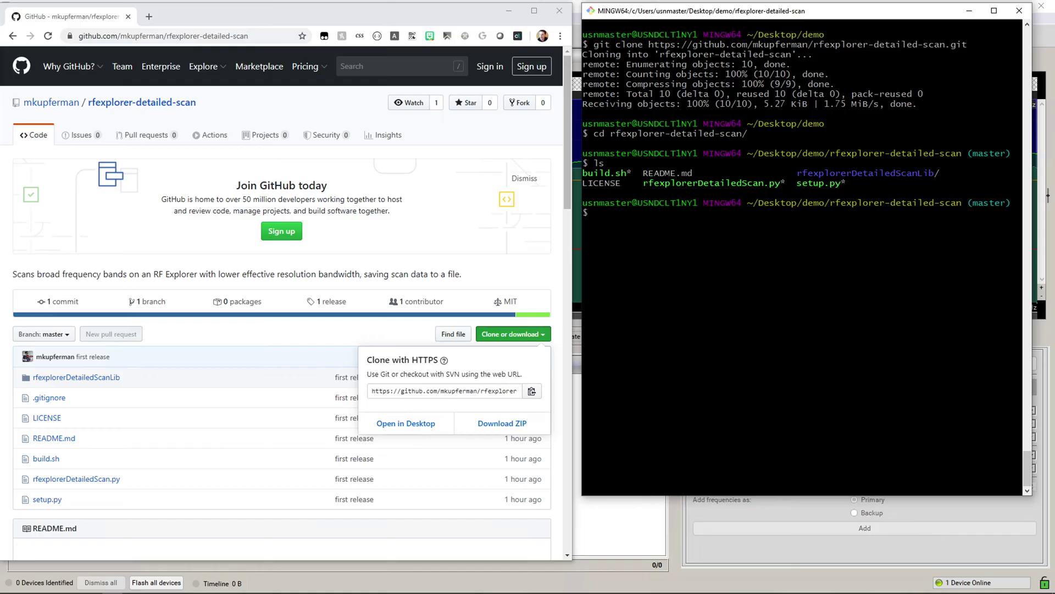
text(./build)
key(Tab)
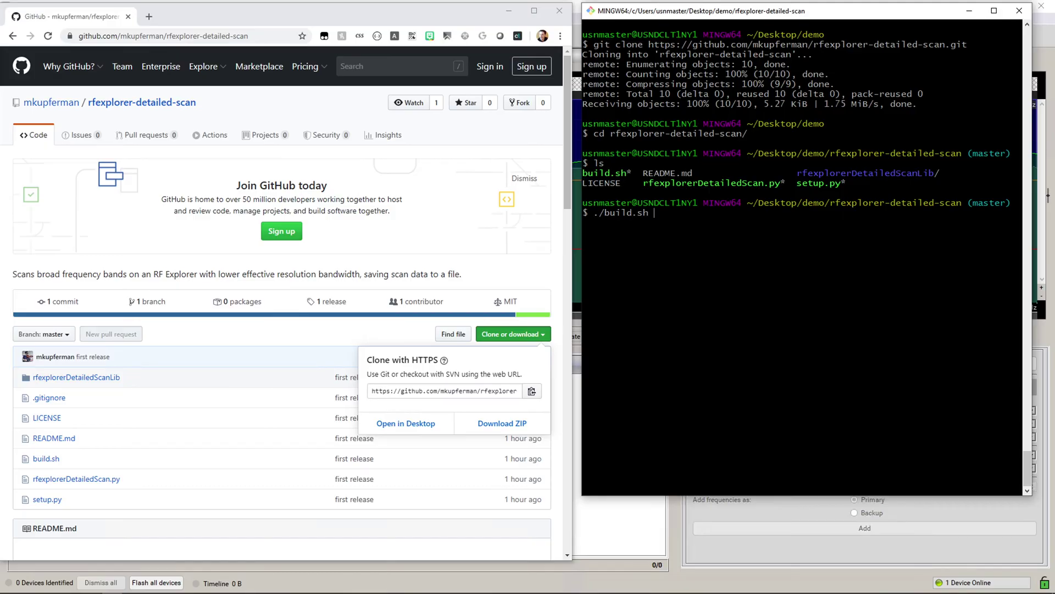
key(Return)
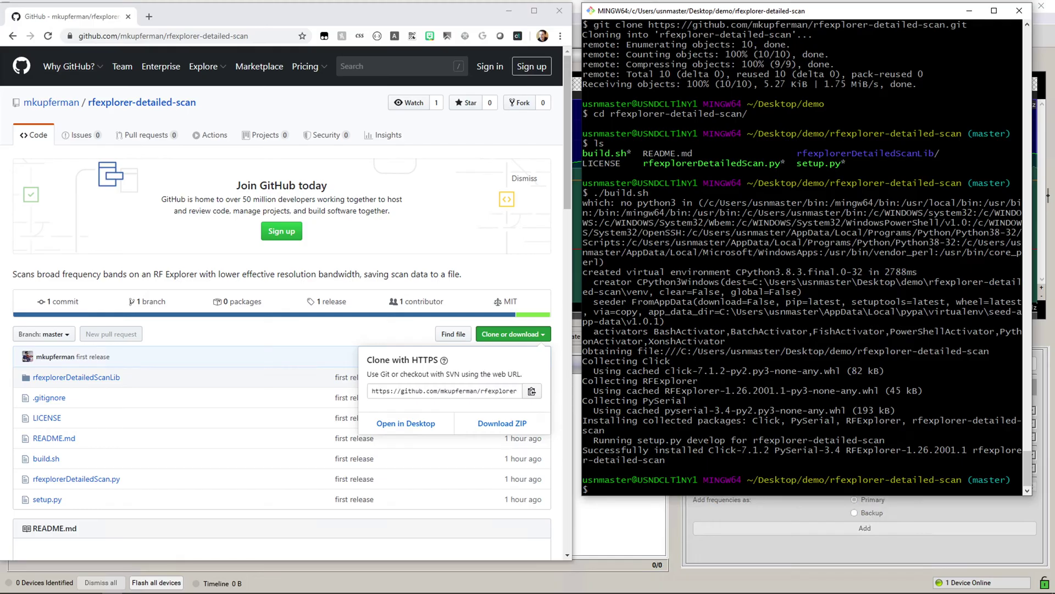
Step: Activate the venv with source venv/Scripts/activate and print rfexplorerDetailedScan --help
text(source)
text(venv/Scripts/activate)
key(Return)
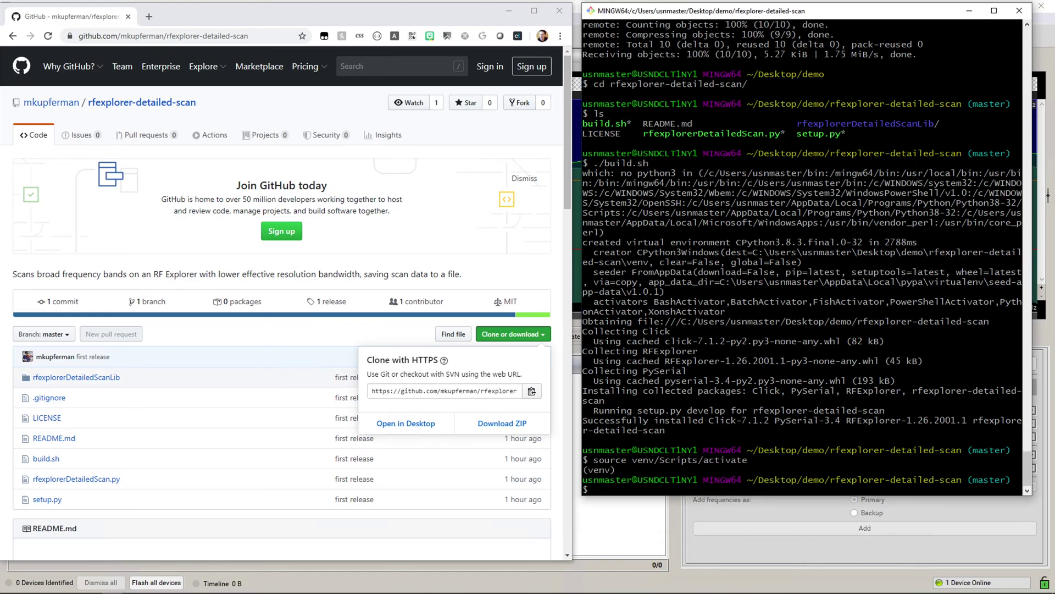
text(rfexplorerDetailedScan --help)
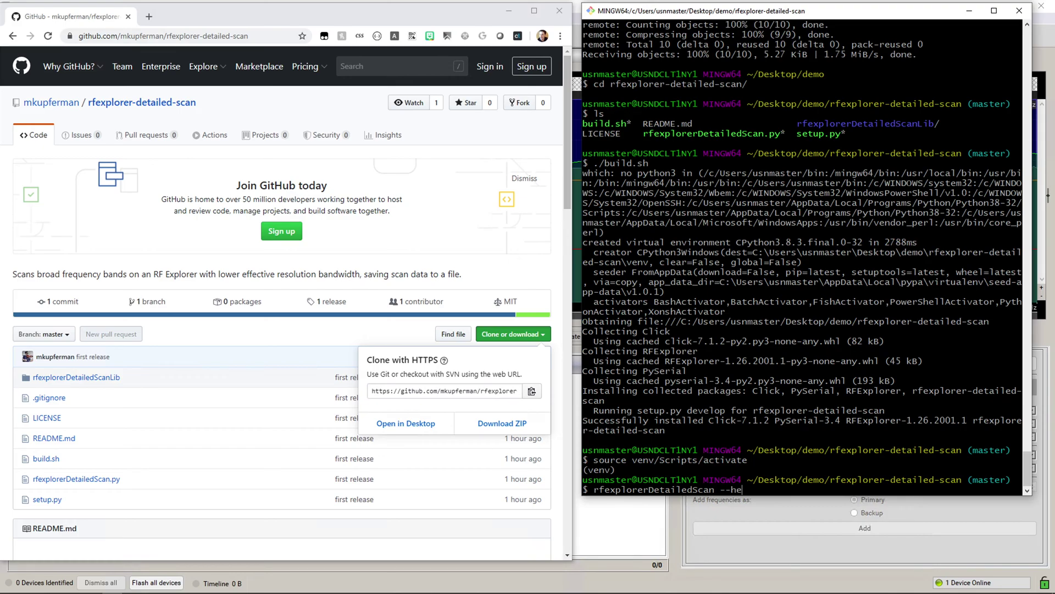
key(Return)
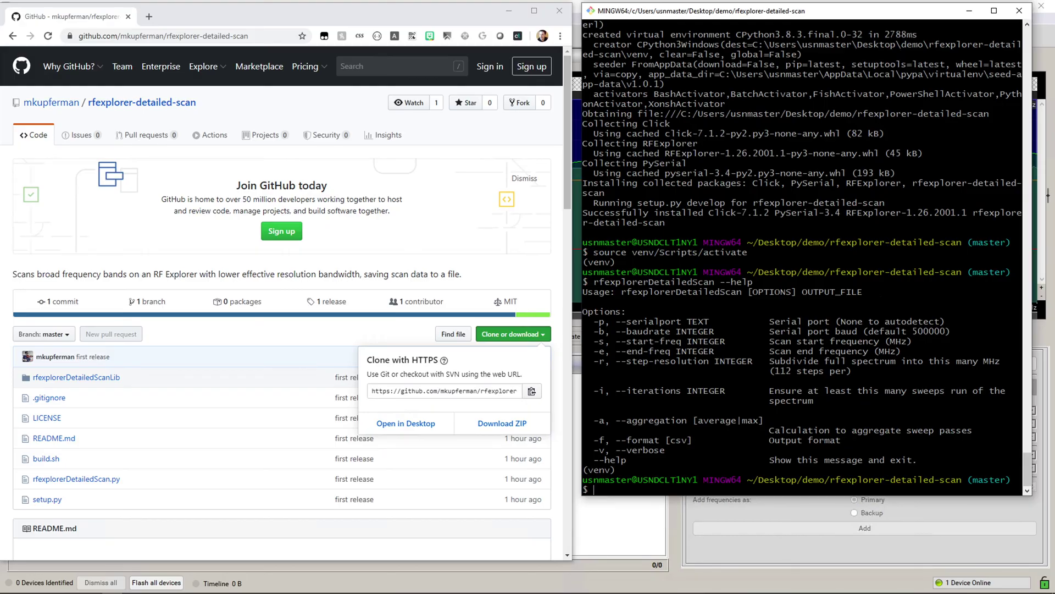
Step: Run rfexplorerDetailedScan -s 470 -e 534 -r 2 -i 10 -v -a average demo.csv
key(Up)
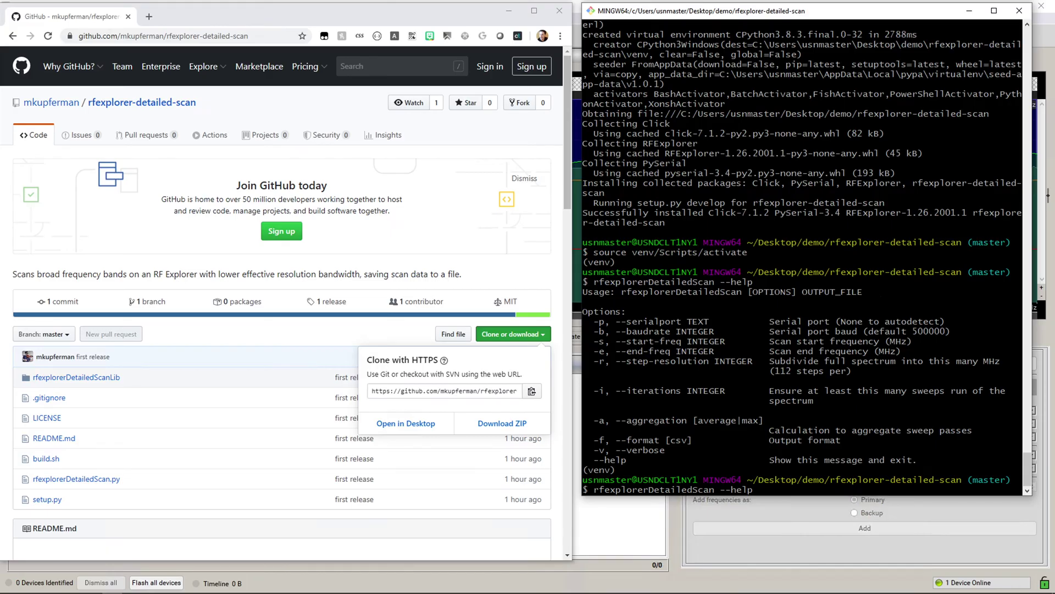
key(alt+Tab)
key(Tab)
key(Tab)
key(BackSpace)
key(BackSpace)
key(BackSpace)
key(BackSpace)
key(BackSpace)
key(BackSpace)
text(-s 470 -e 534)
text(-r 2 -i 10 -a average)
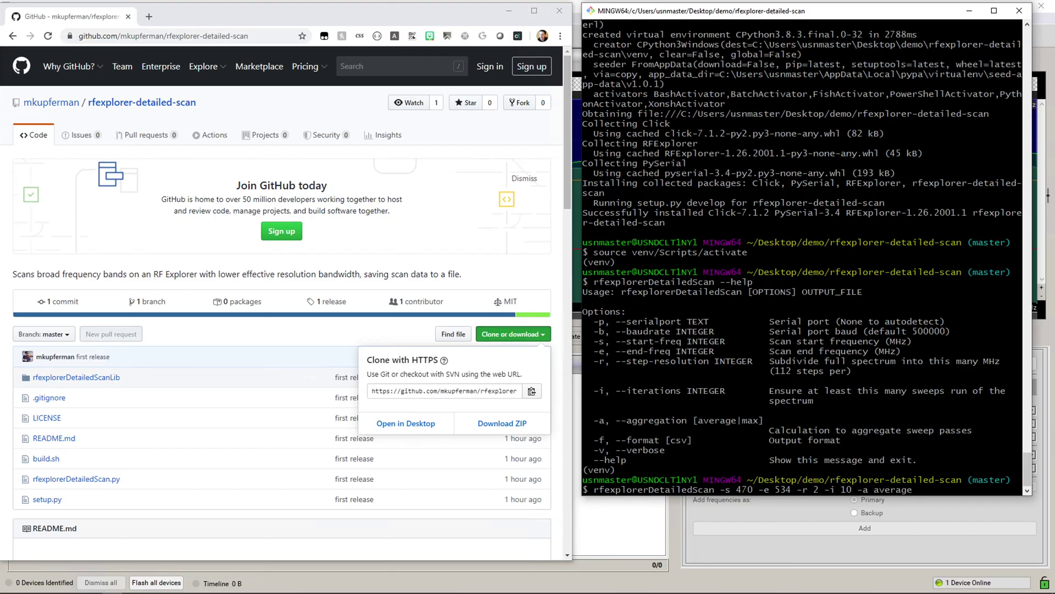
text(demo.csv)
text(-v)
key(Return)
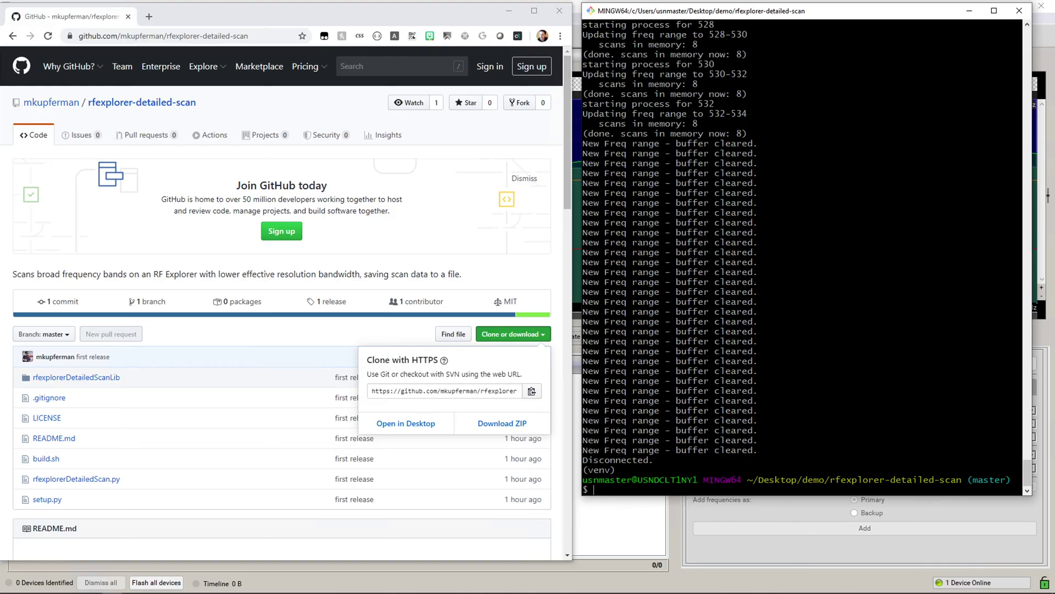
Step: Print the rfexplorerDetailedScan usage and options again
key(Up)
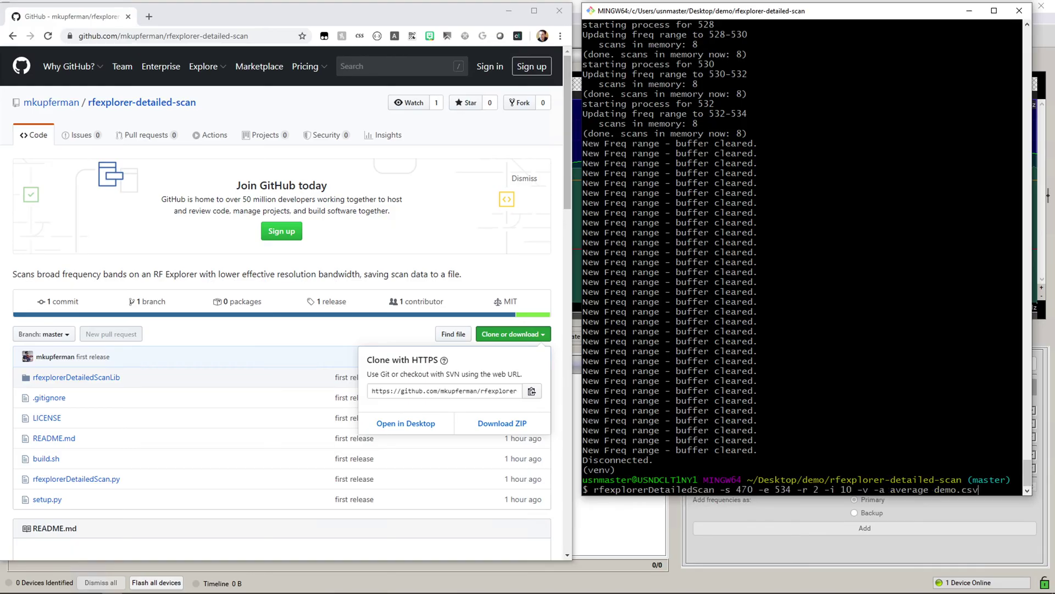
key(Up)
key(Return)
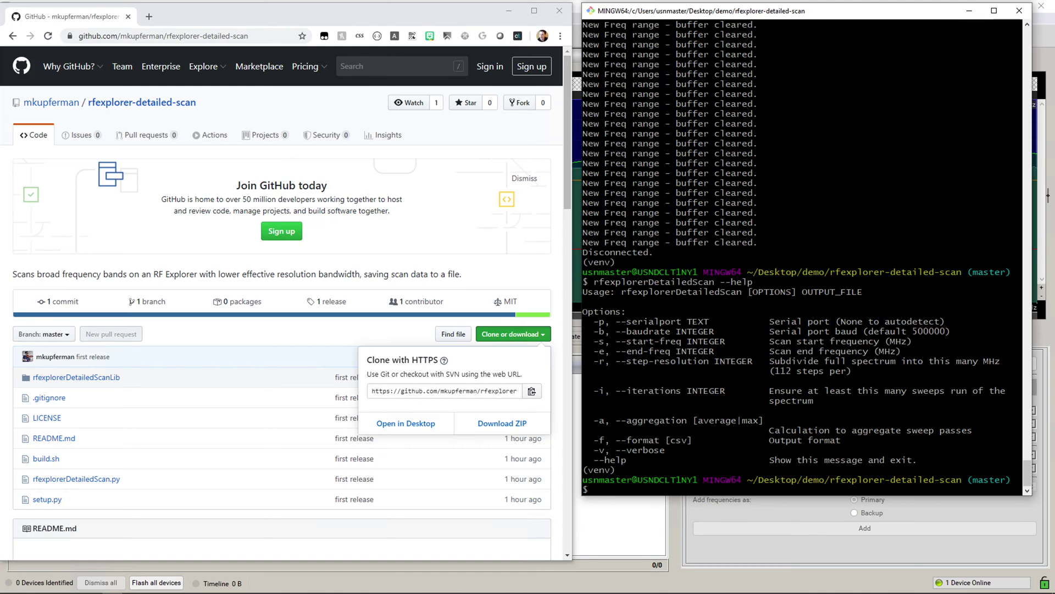
Step: Recall the demo.csv scan command and change its aggregation from average to max
key(Up)
key(Up)
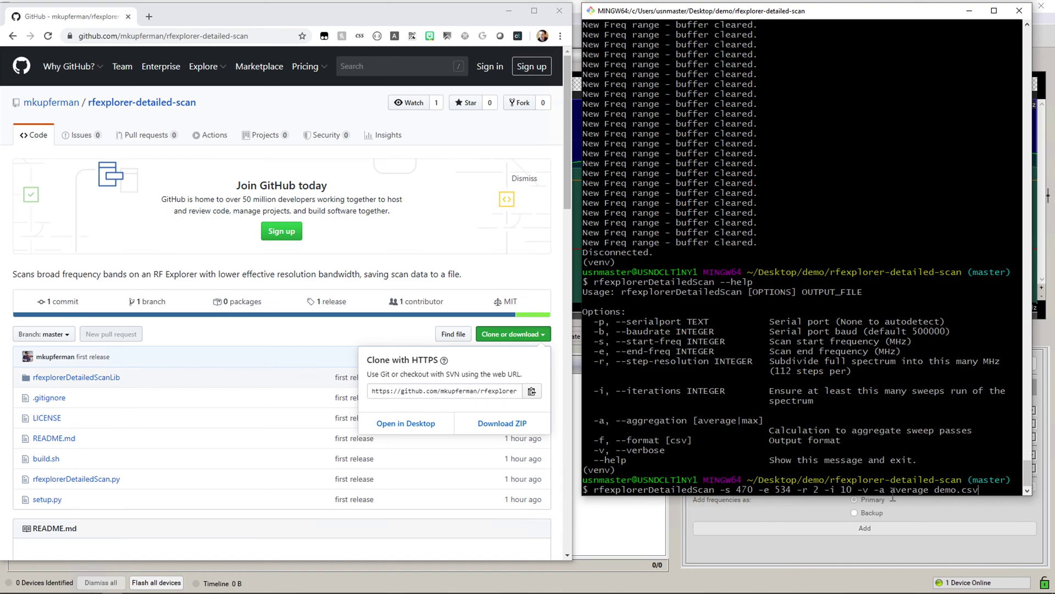
drag(886, 490, 930, 493)
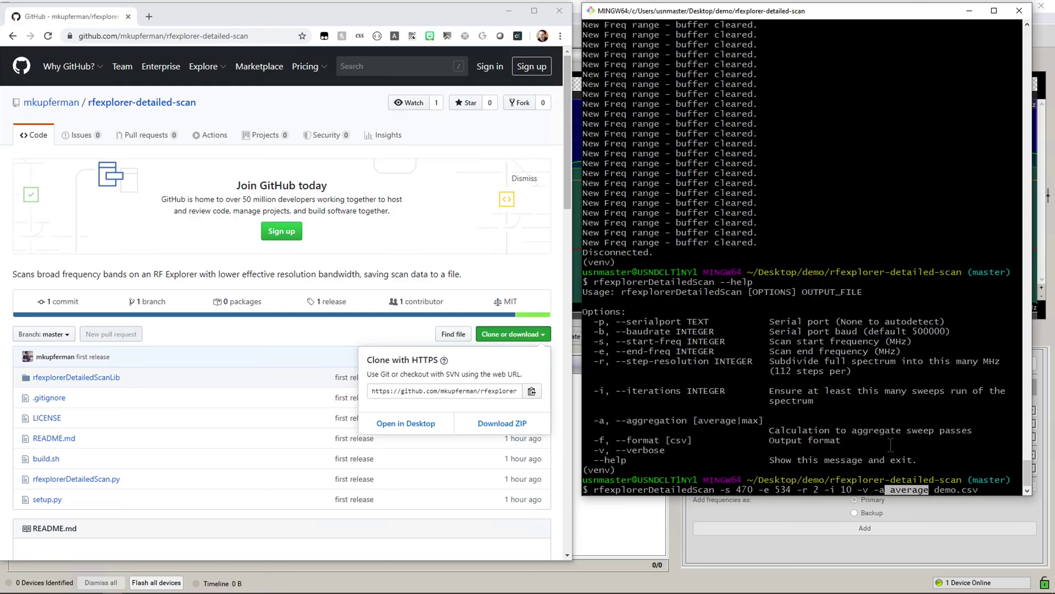
key(End)
key(BackSpace)
key(BackSpace)
key(BackSpace)
key(BackSpace)
key(BackSpace)
key(BackSpace)
key(BackSpace)
text(max)
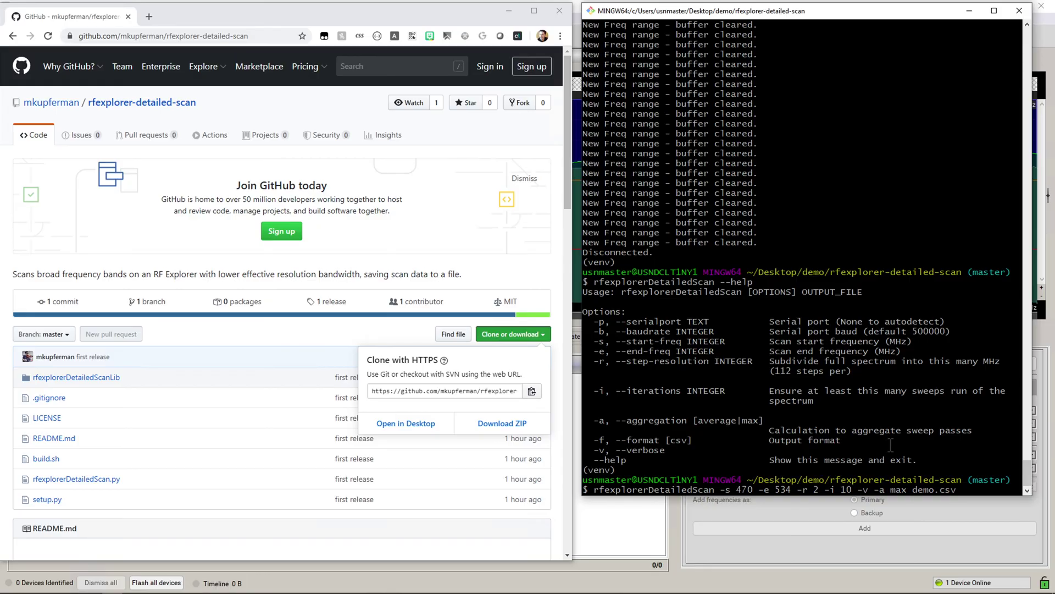
Step: Hide New scan 1 and import demo\rfexplorer-detailed-scan\demo.csv as scan data
key(alt+Tab)
click(707, 351)
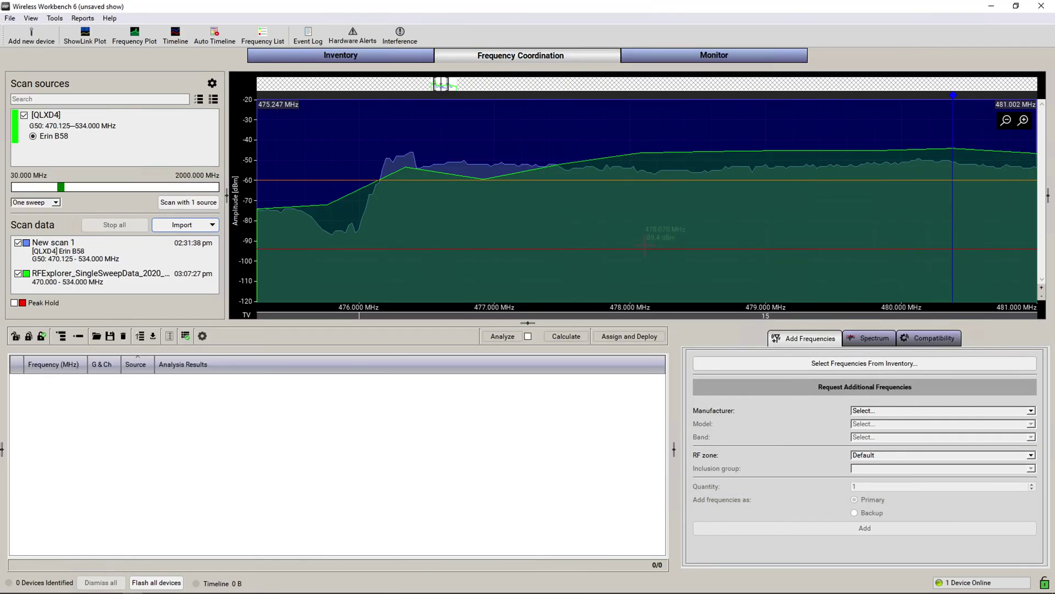
scroll(646, 238, down, 2)
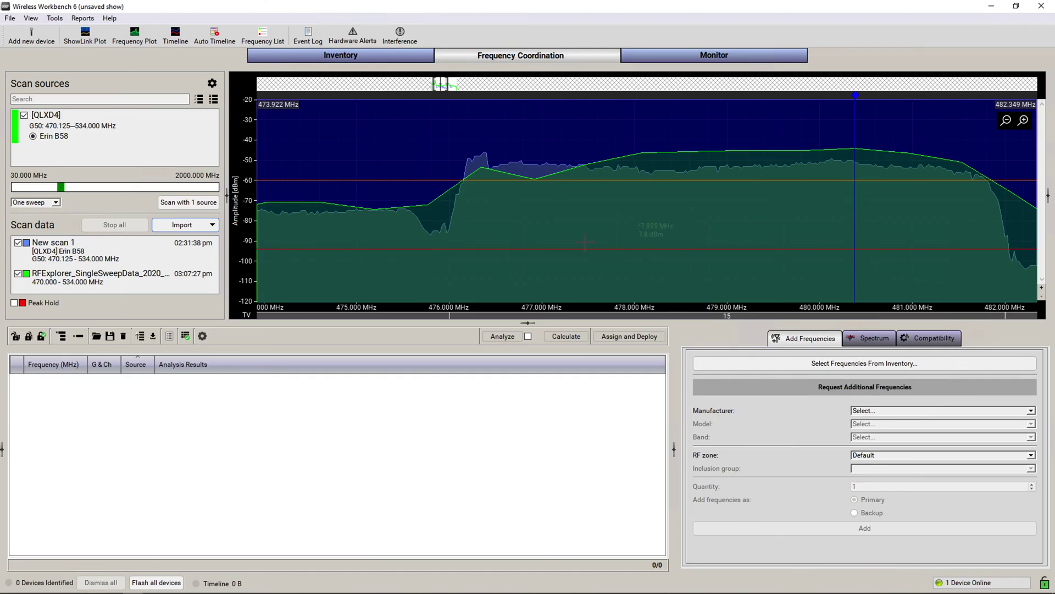
click(17, 243)
click(211, 225)
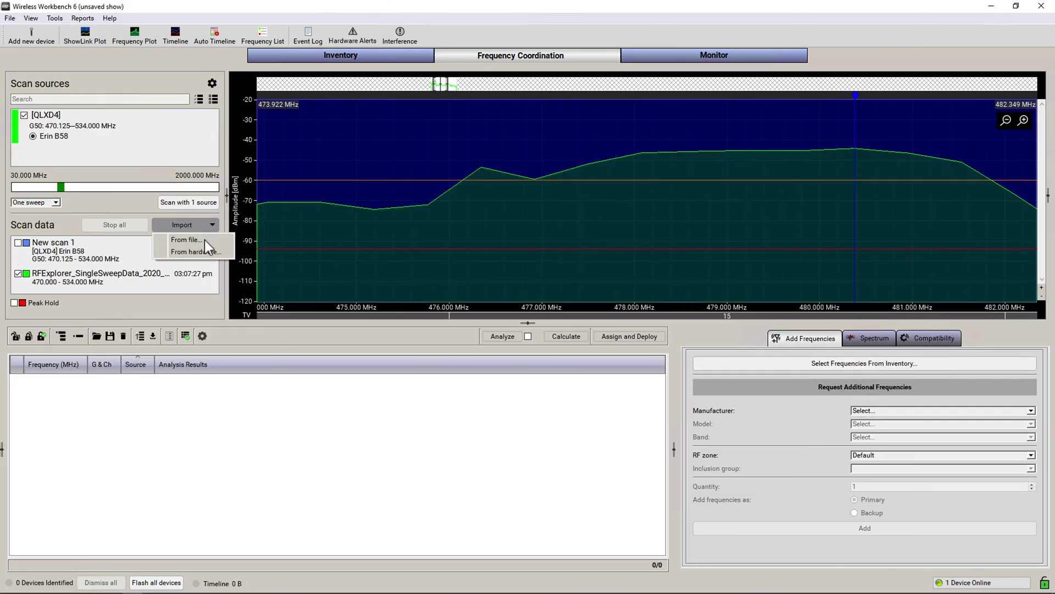
click(204, 240)
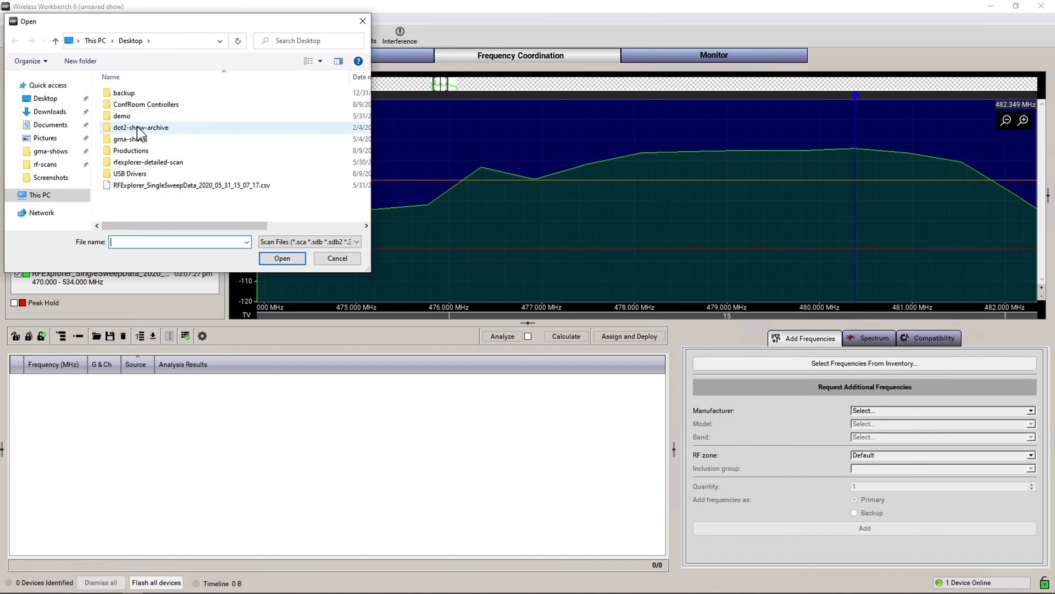
double_click(125, 117)
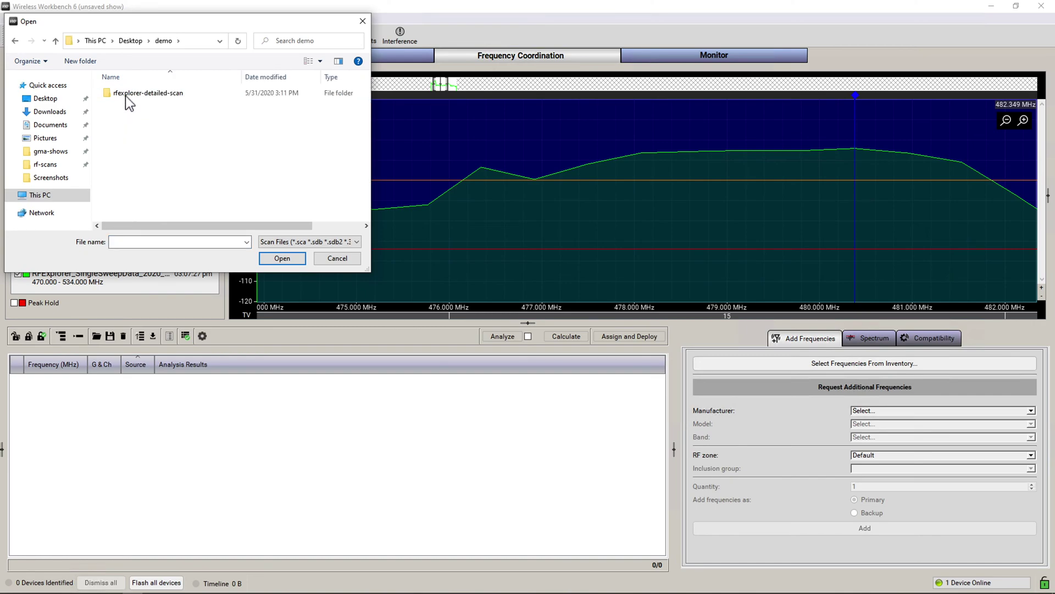
double_click(125, 94)
double_click(127, 139)
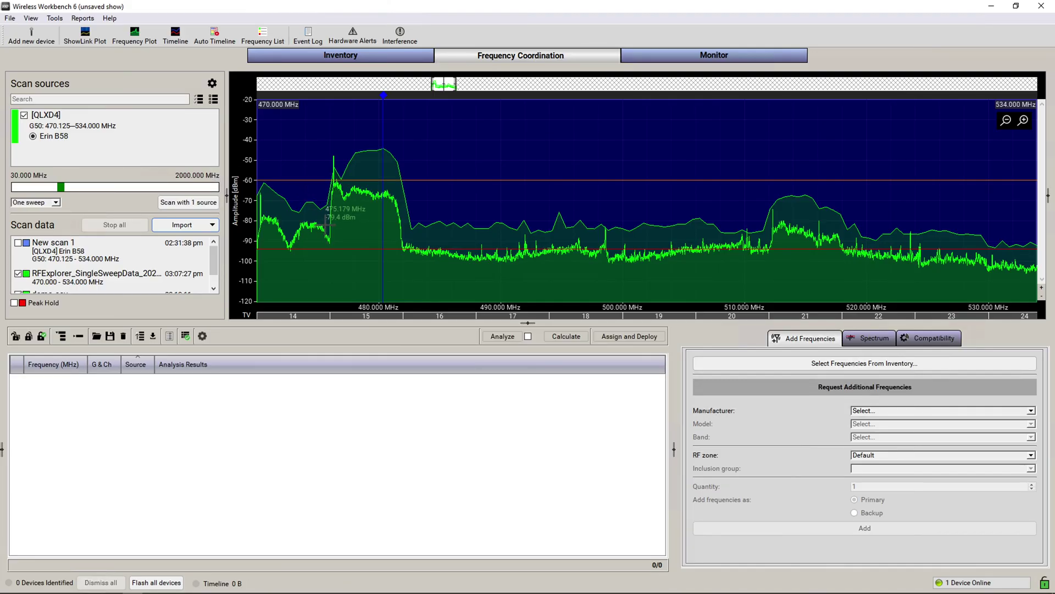
Step: Show New scan 1 again to compare it against the detailed demo.csv trace
scroll(319, 219, down, 1)
scroll(319, 219, up, 4)
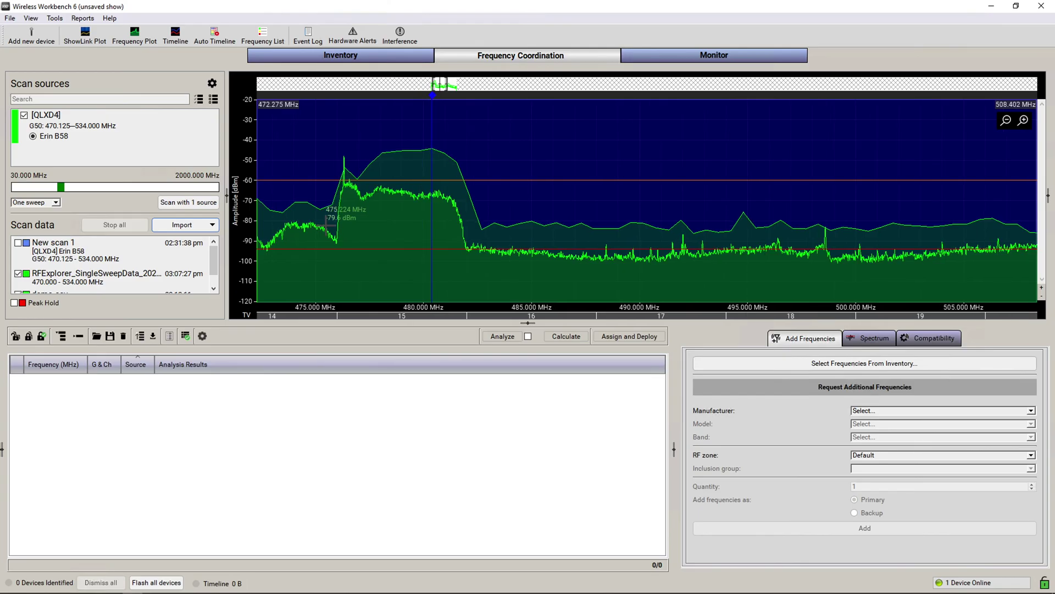
scroll(327, 225, up, 3)
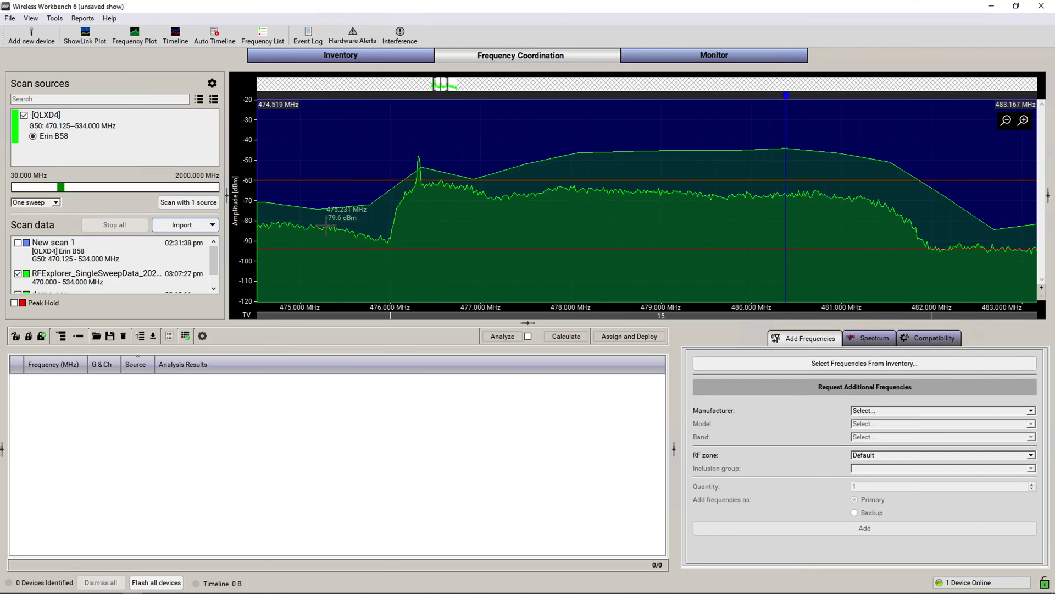
click(18, 243)
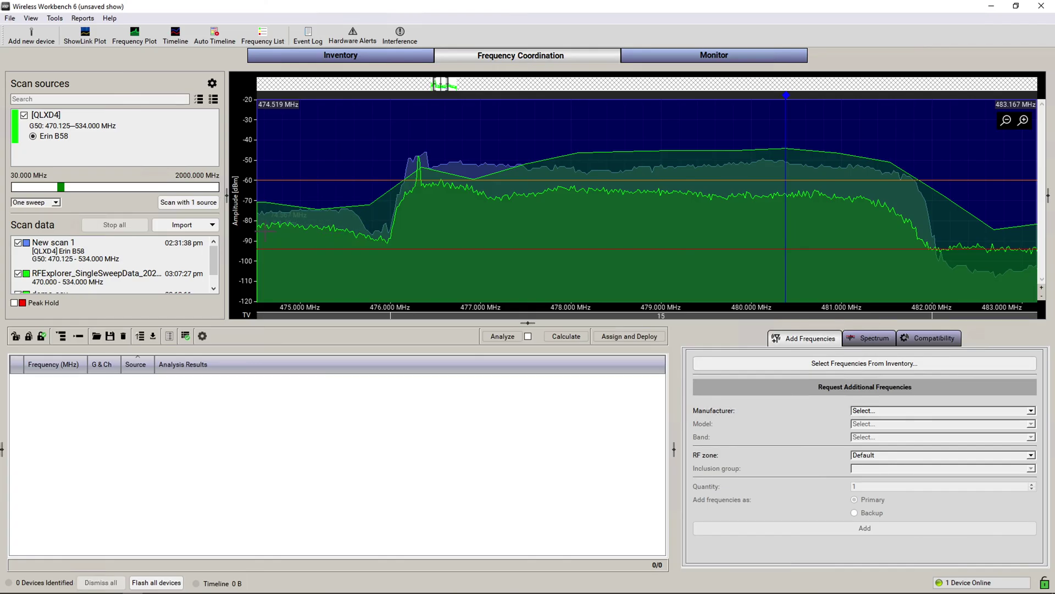
Step: Minimize Wireless Workbench, Git Bash and Chrome, then launch scanRF.bat from the desktop
click(993, 6)
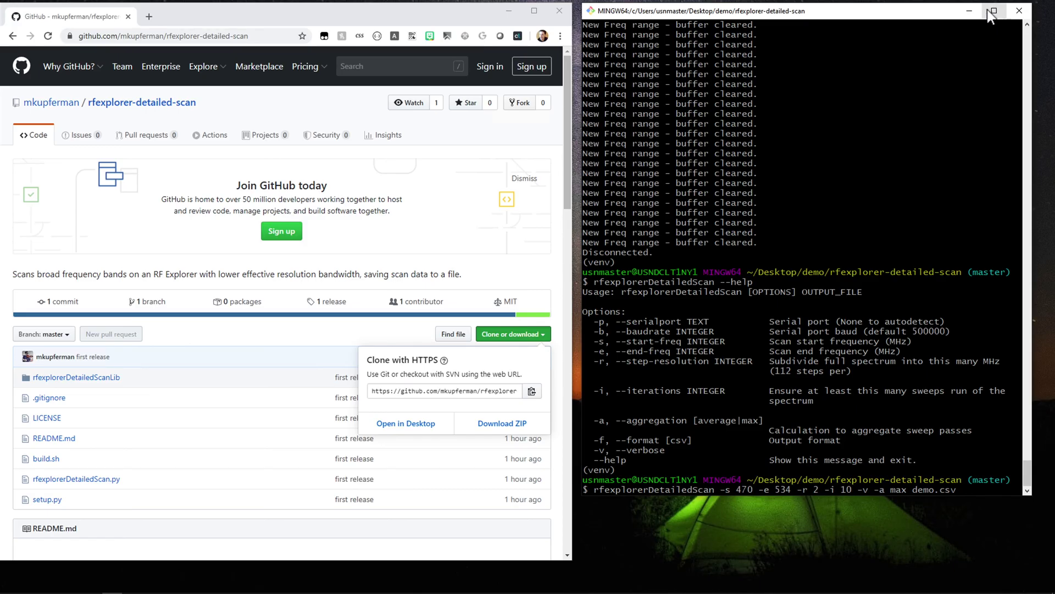
click(967, 10)
click(508, 12)
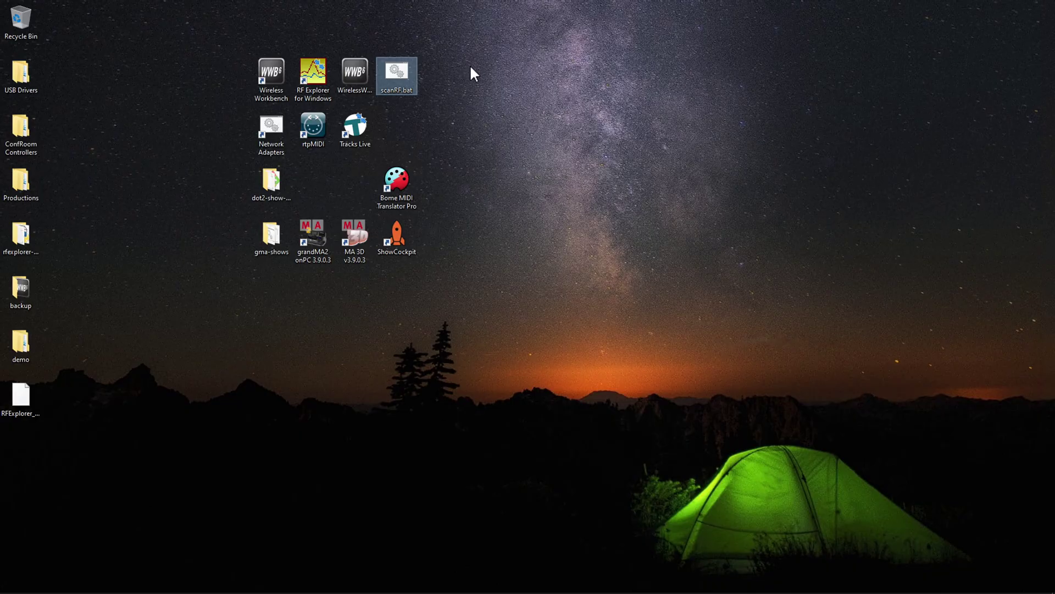
double_click(393, 69)
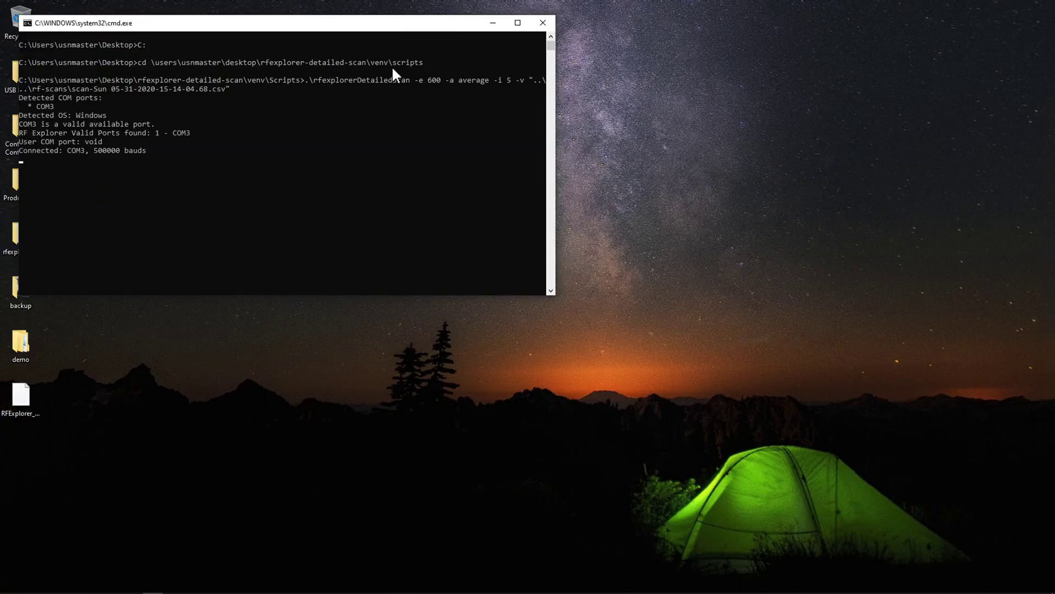